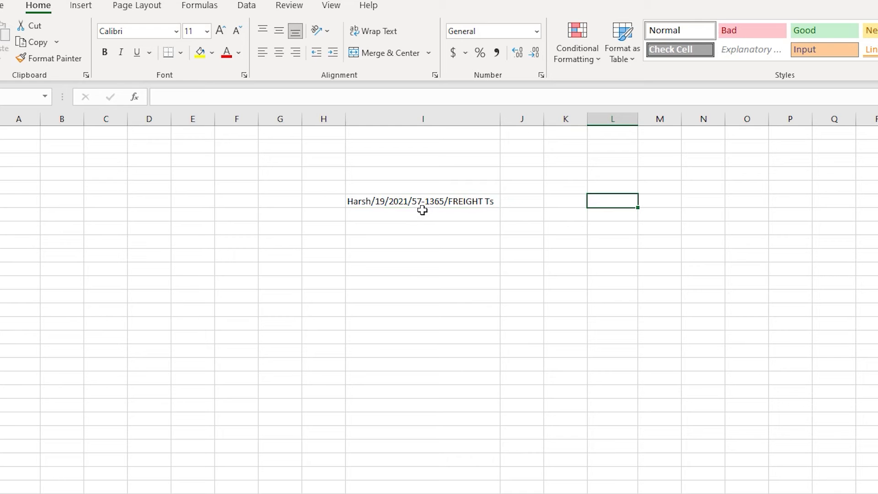
Enter the formula =SEARCH("57",I6,1) in cell L6 to locate 57 within the text in I6
type("=sea")
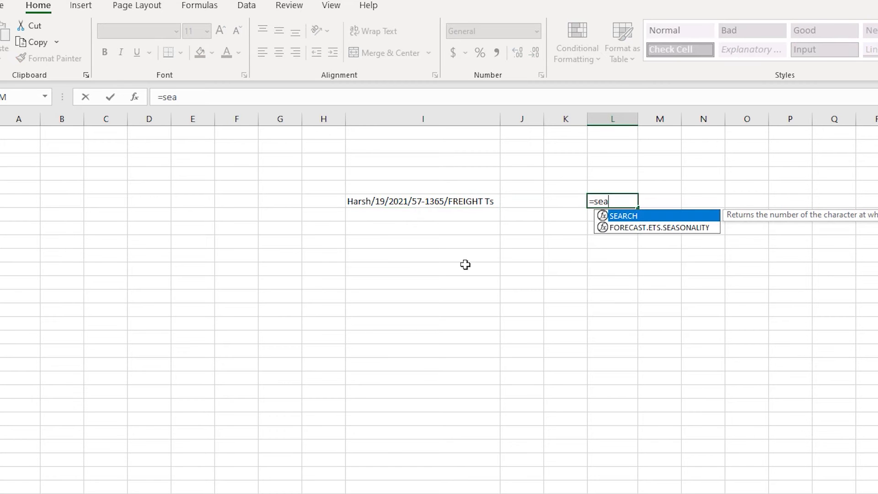
key("Tab")
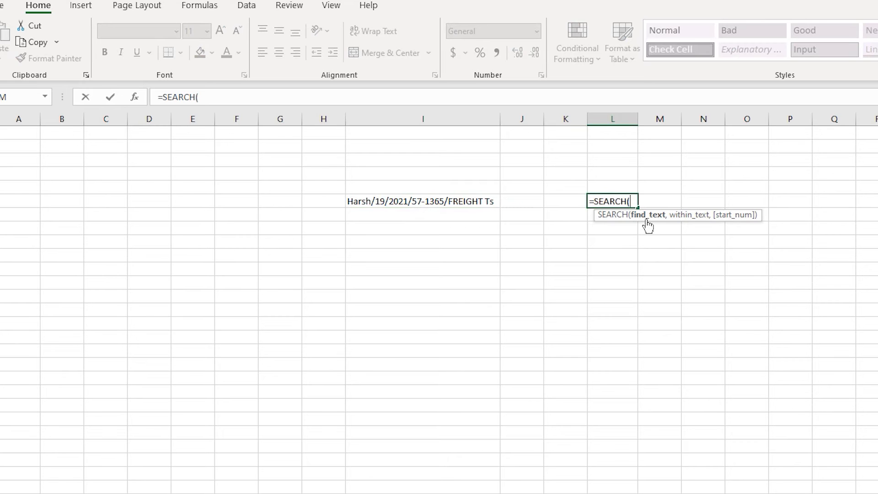
type("\"57\",")
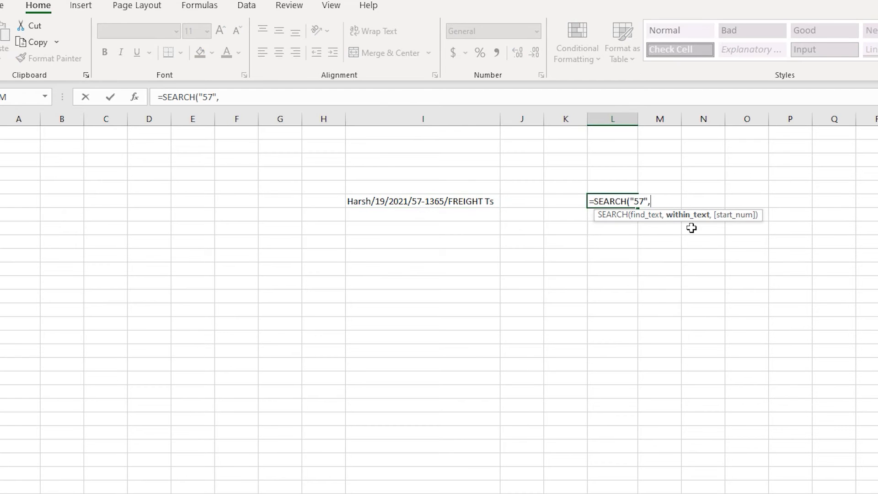
left_click(433, 205)
type(",")
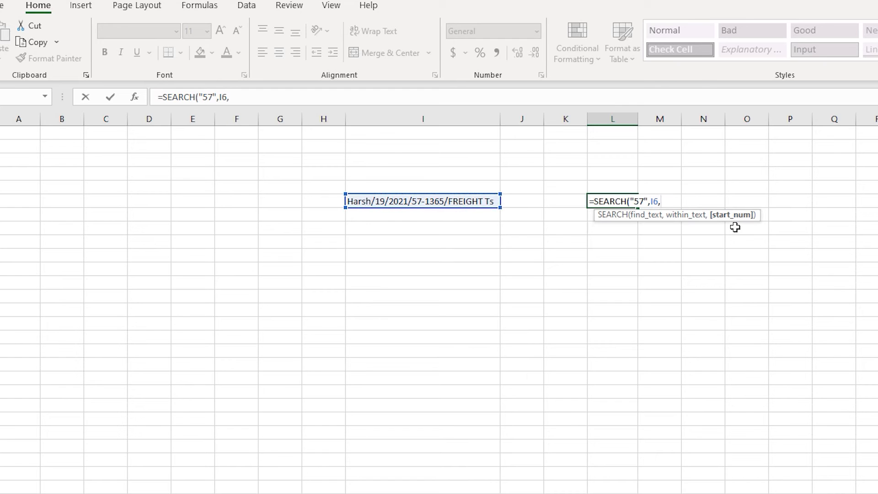
type("1)")
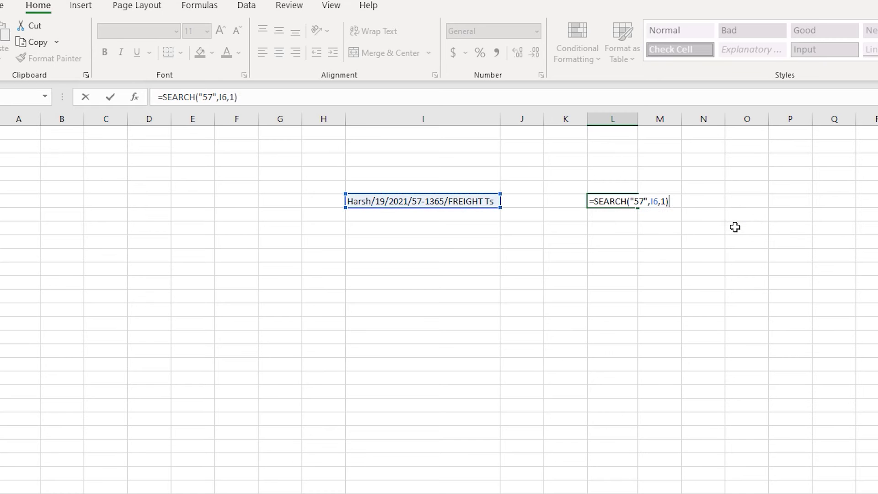
key("Return")
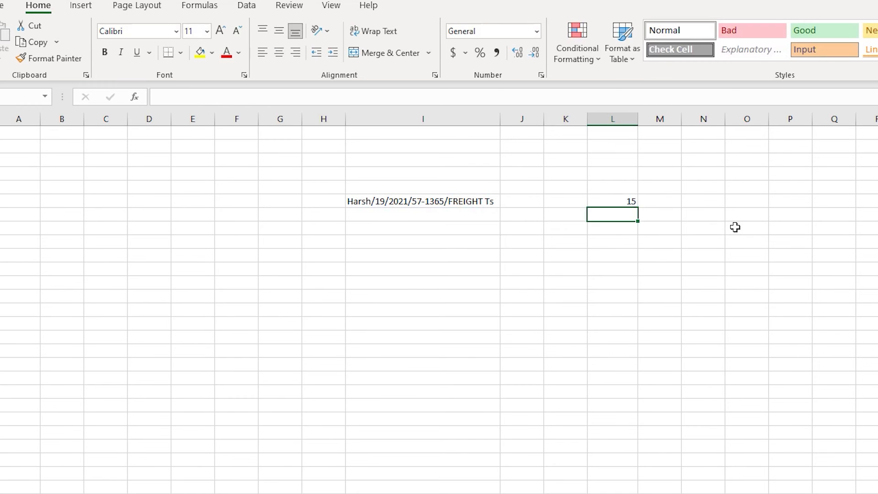
left_click(617, 200)
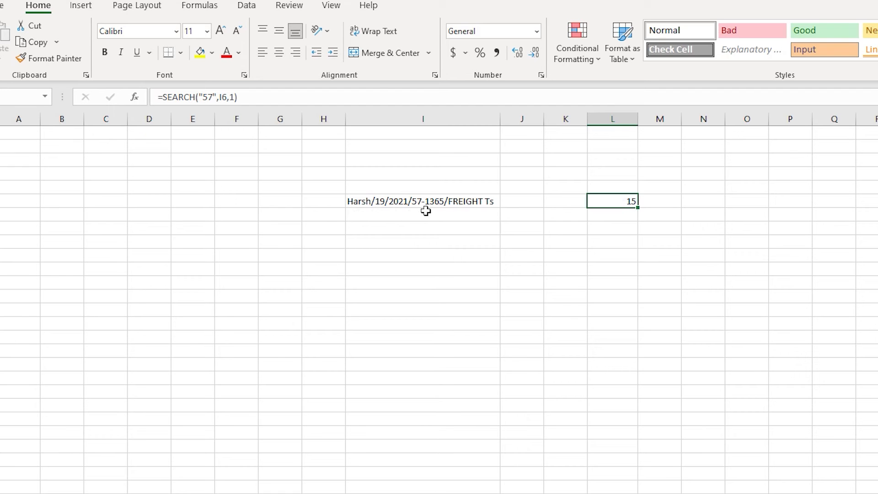
Enter the formula =SEARCH("/",I6,1) in cell L7 to locate a slash within the text in I6
left_click(619, 221)
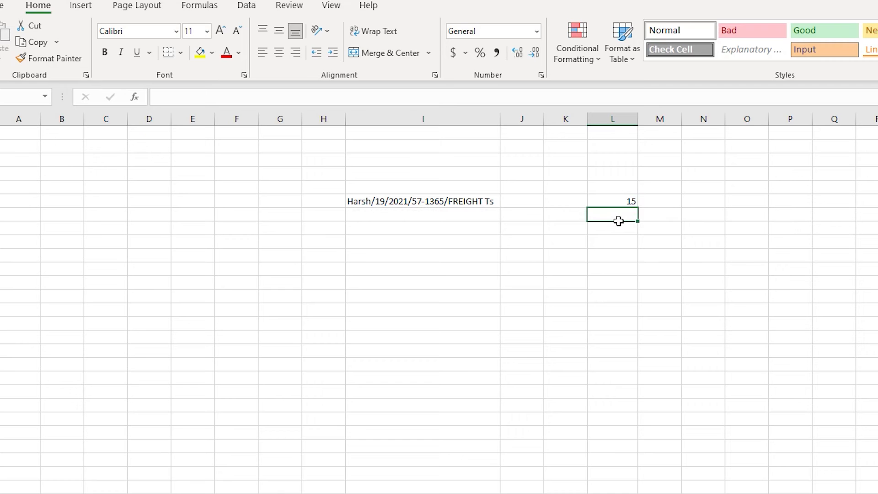
type("=sear")
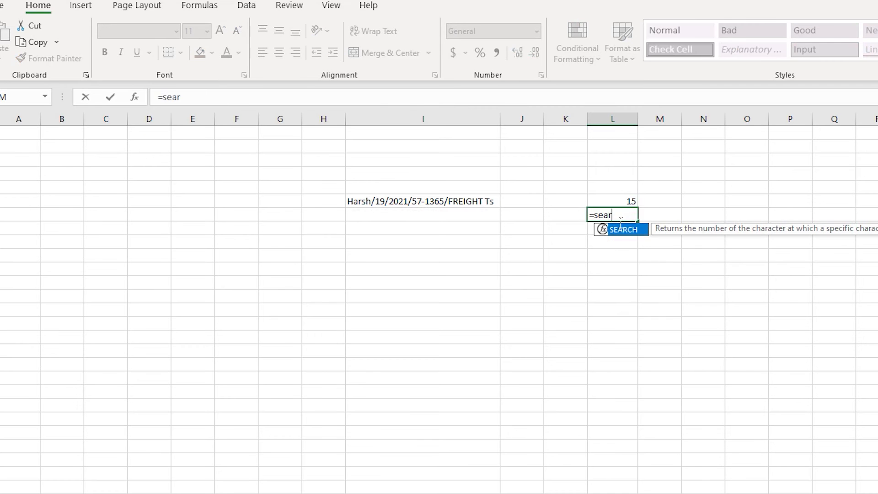
key("Tab")
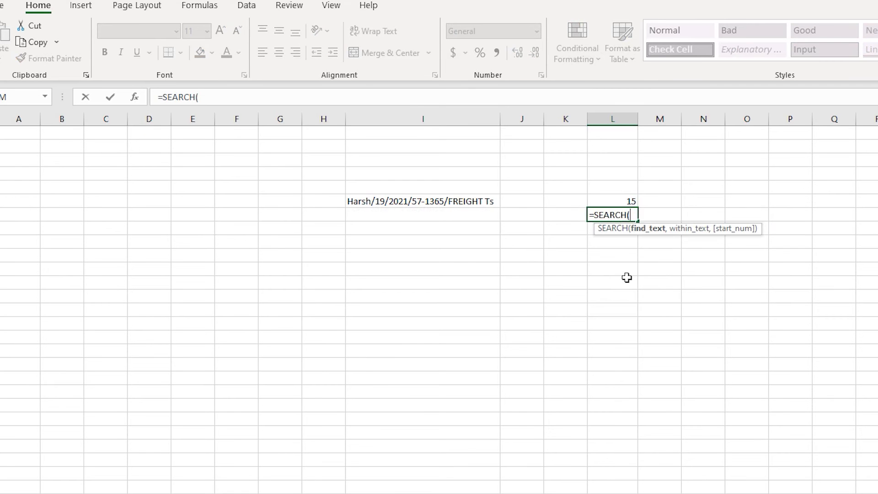
type("\"/\",")
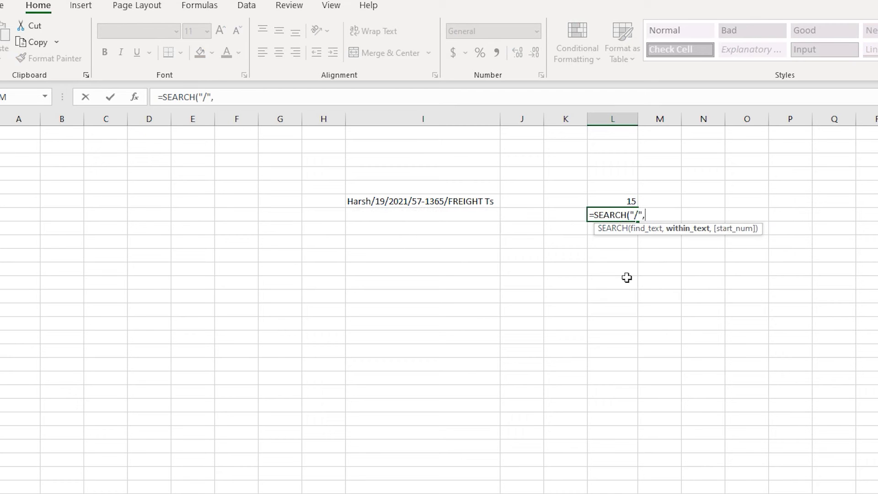
left_click(452, 206)
type(",1)")
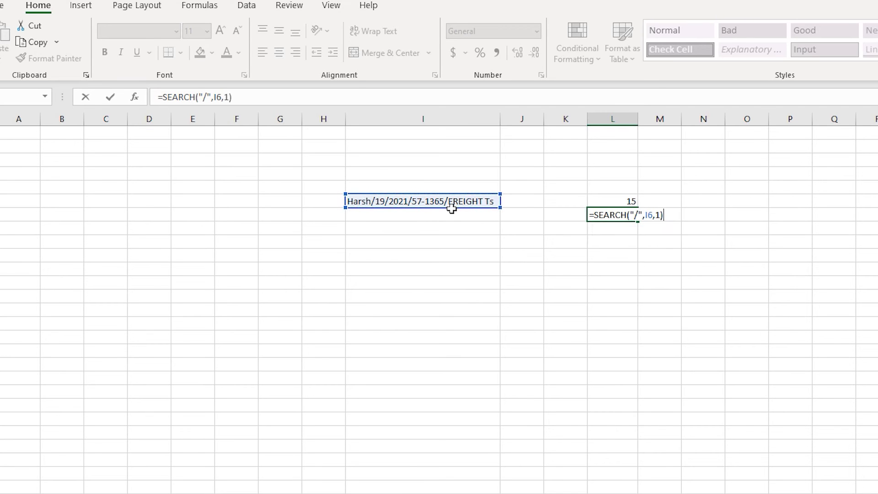
key("Return")
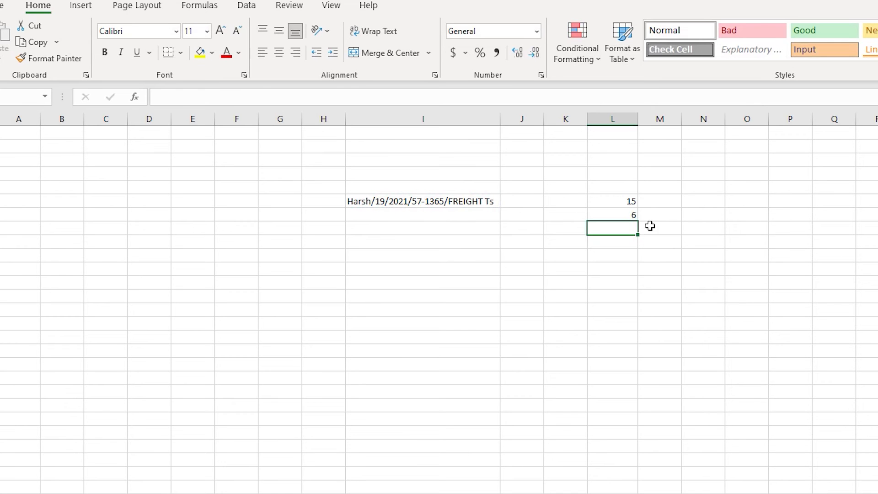
Replace the start number in L7's SEARCH formula with a reference to L6, giving =SEARCH("/",I6,L6)
left_click(636, 219)
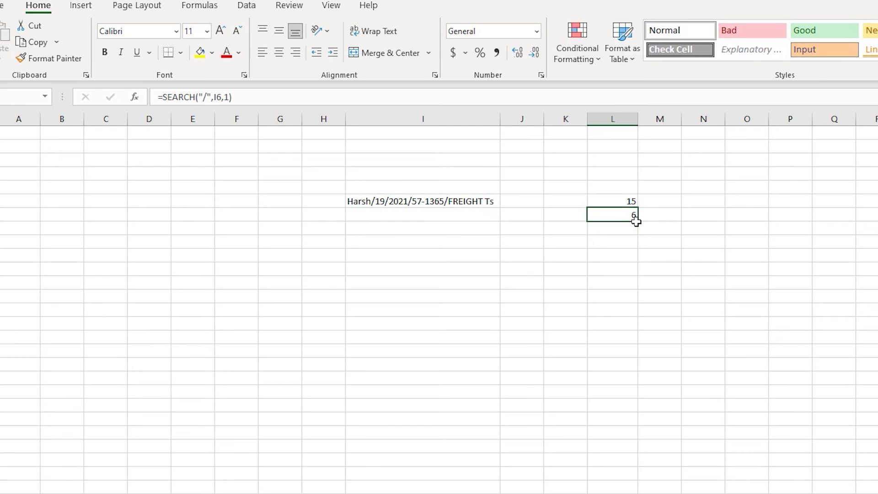
left_click(299, 98)
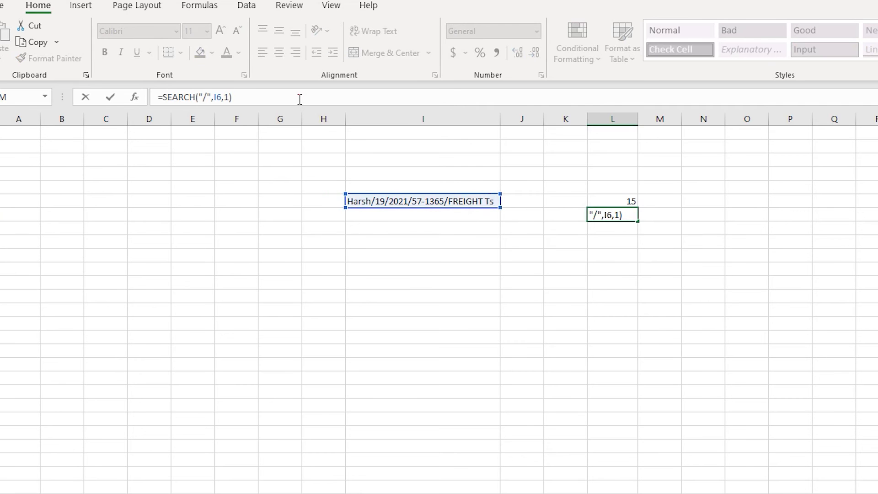
key("Left")
key("BackSpace")
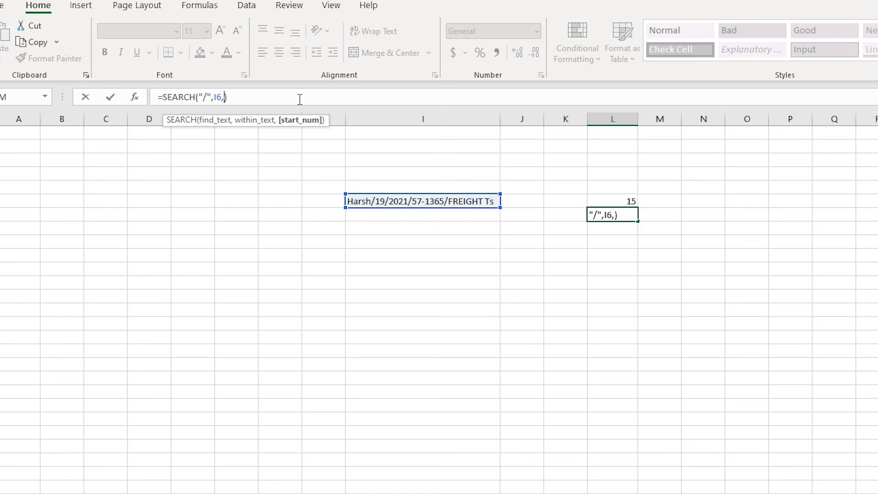
left_click(630, 202)
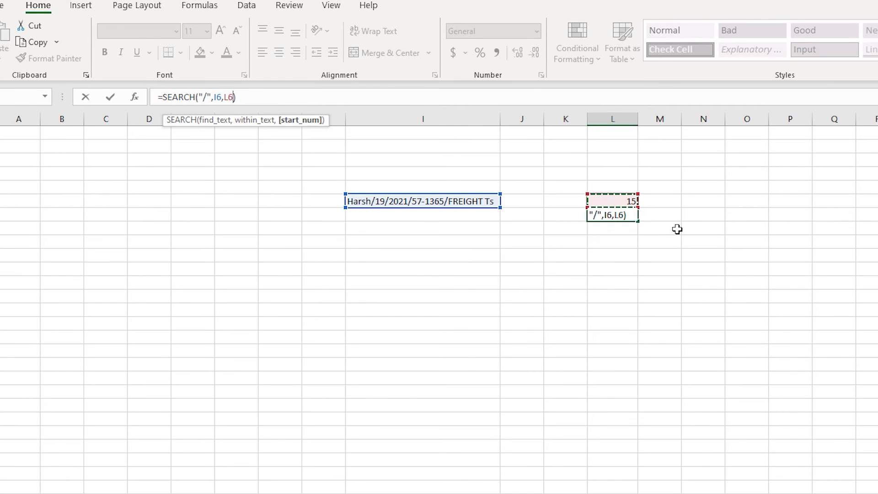
key("Return")
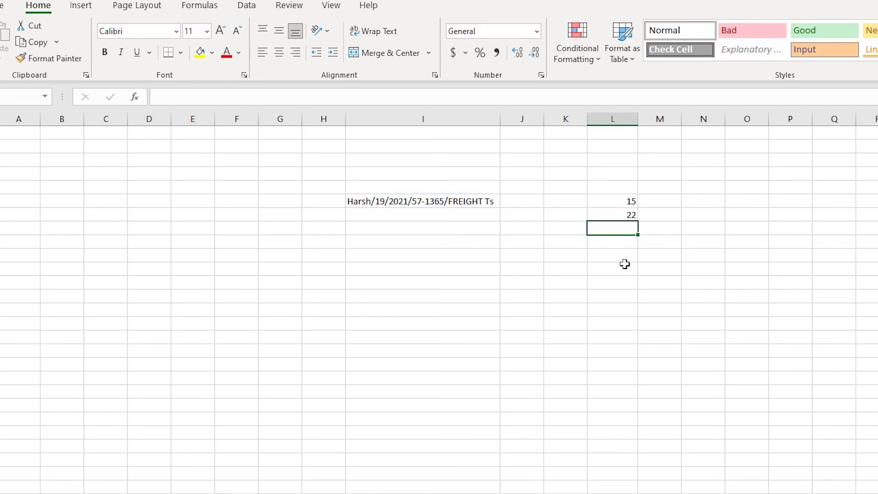
Enter the formula =MID(I6,L6,L7-L6) in cell L8 to extract the code from the text in I6
type("=mi")
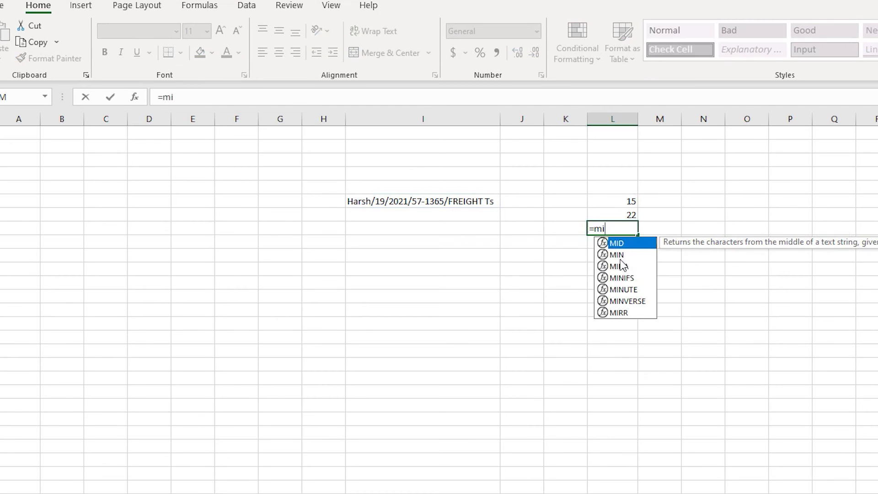
key("Tab")
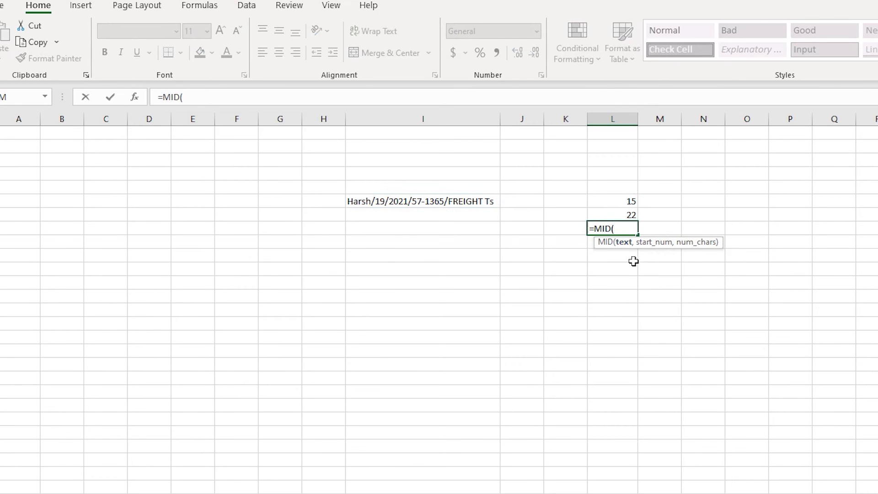
left_click(411, 207)
type(",")
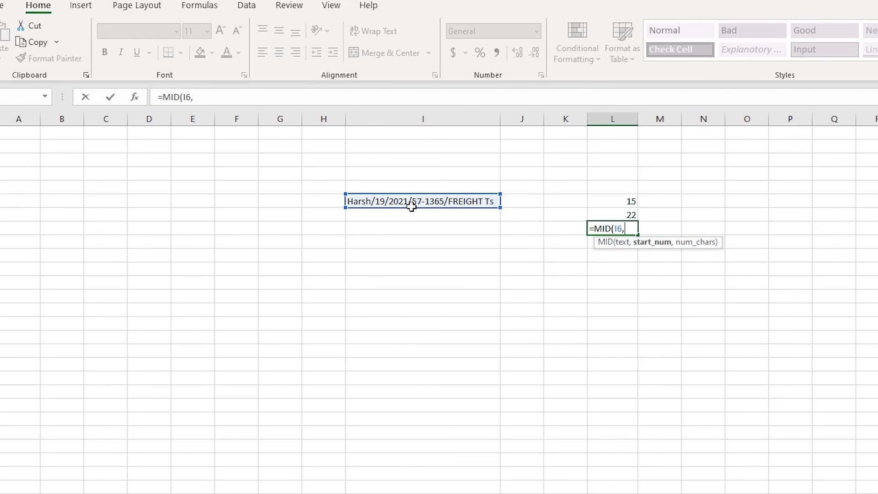
left_click(629, 206)
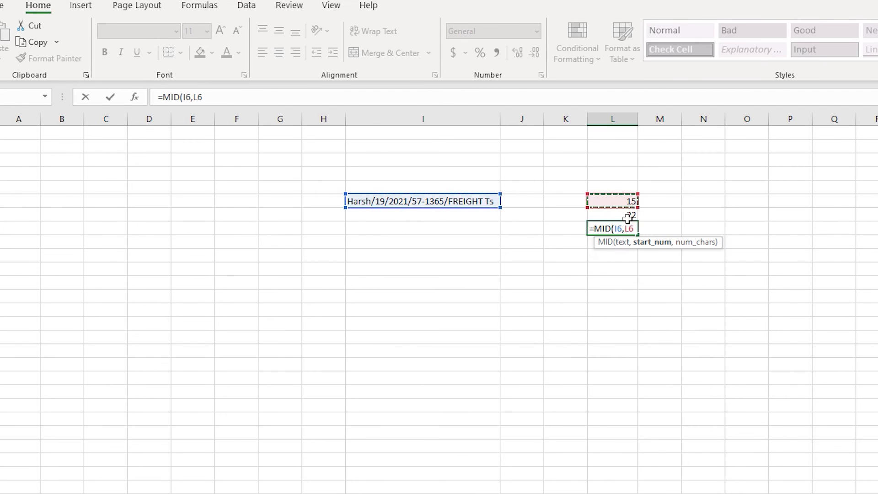
type(",")
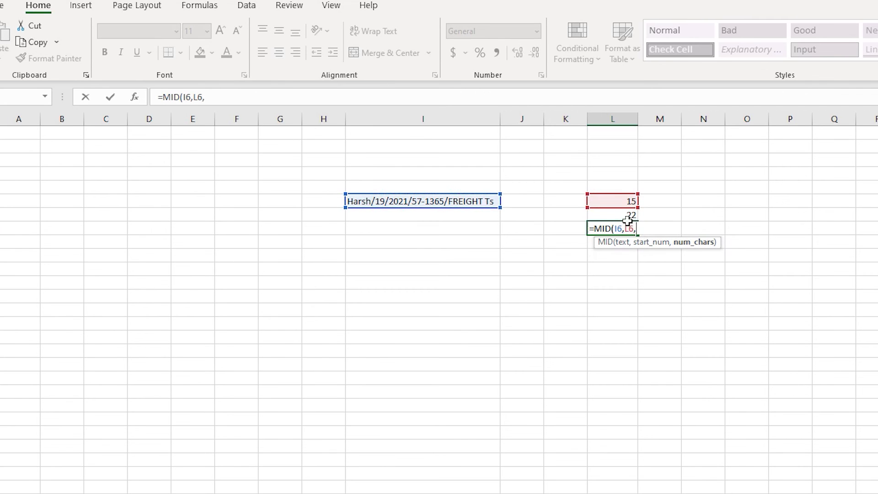
left_click(630, 215)
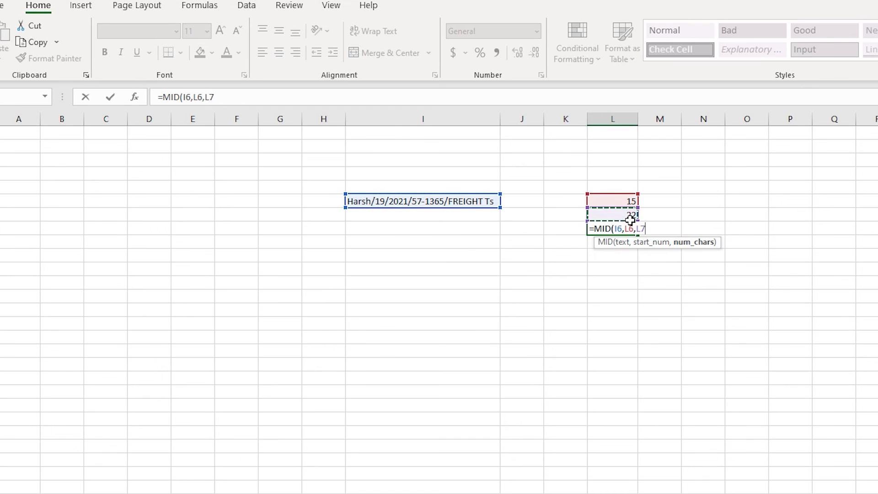
type("-")
left_click(630, 203)
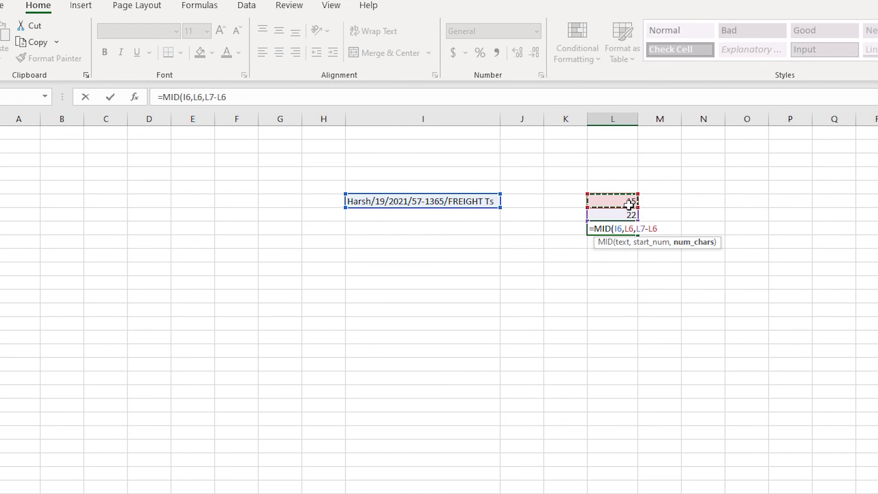
type(")")
key("Return")
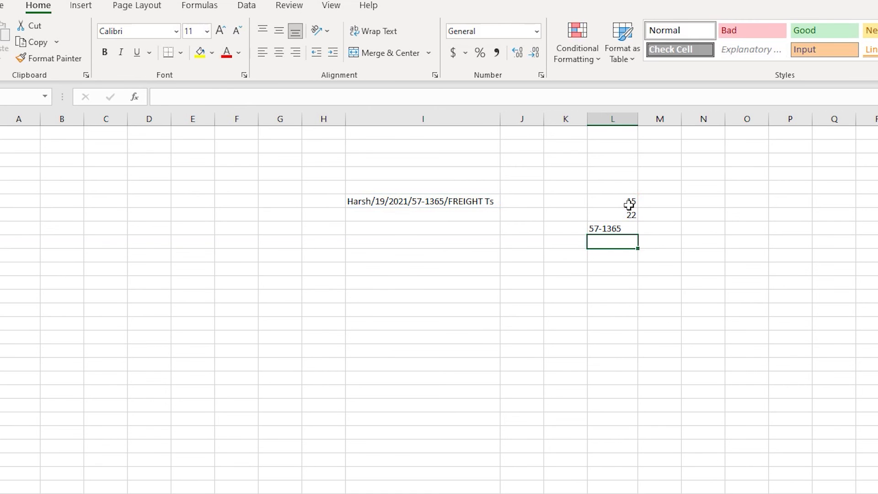
Review the formulas in cells L6, L7 and L8 to see how they depend on each other
left_click(628, 231)
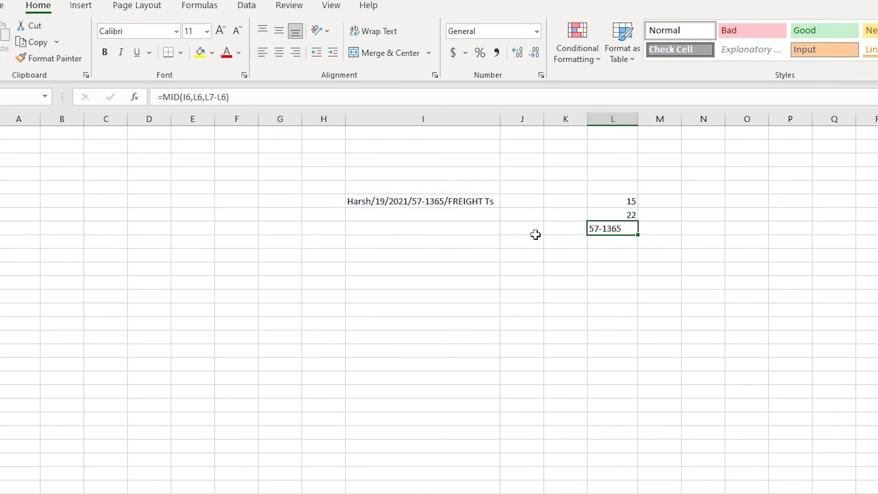
key("Up")
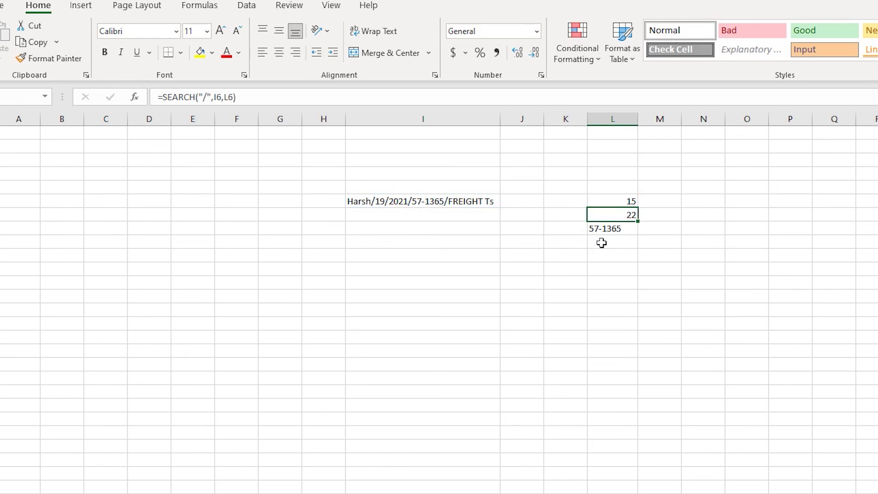
key("Down")
key("Up")
key("Up")
key("Down")
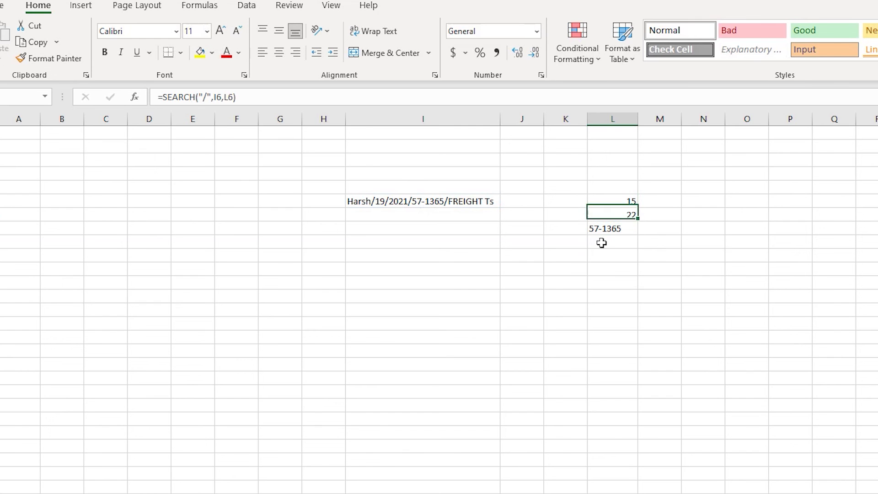
key("Down")
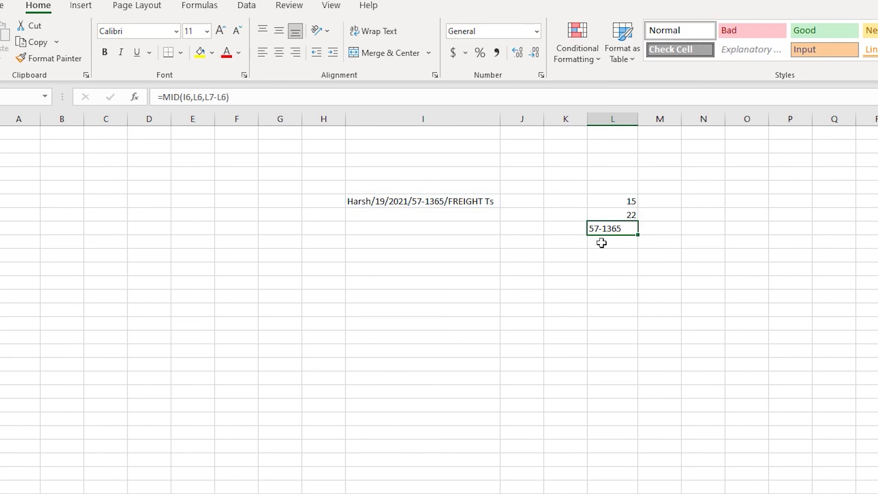
left_click(631, 204)
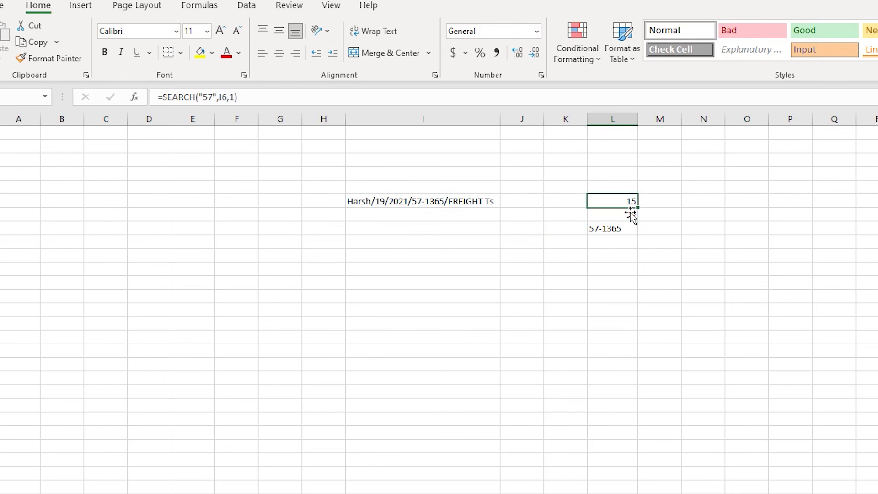
left_click(630, 220)
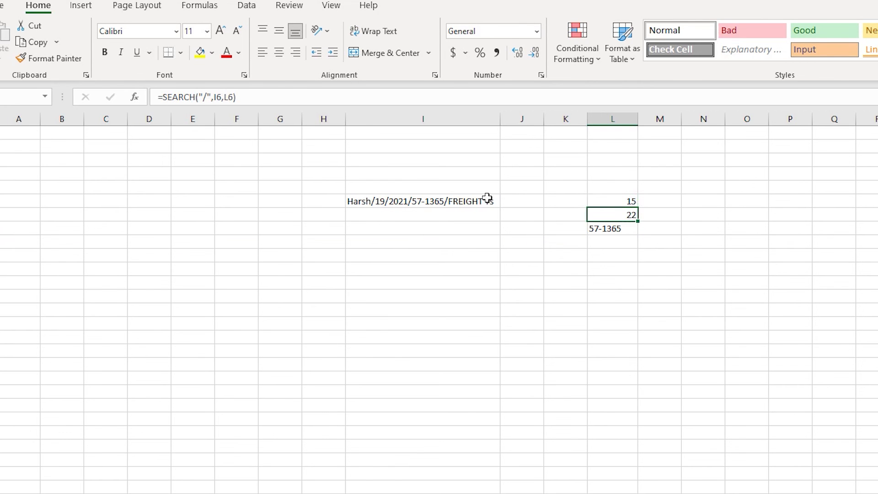
Replace the L6 reference in L7's formula with L6's SEARCH expression, giving =SEARCH("/",I6,SEARCH("57",I6,1))
left_click(609, 204)
left_click_drag(268, 98, 163, 97)
key("Escape")
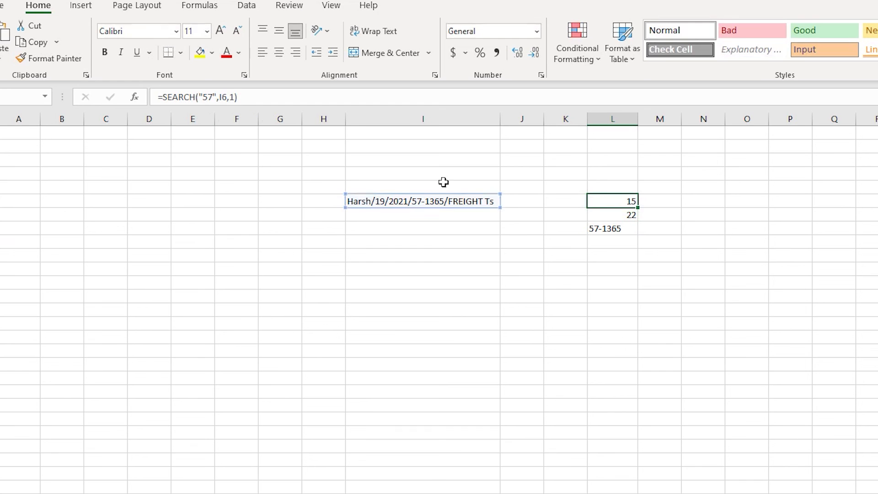
left_click(624, 222)
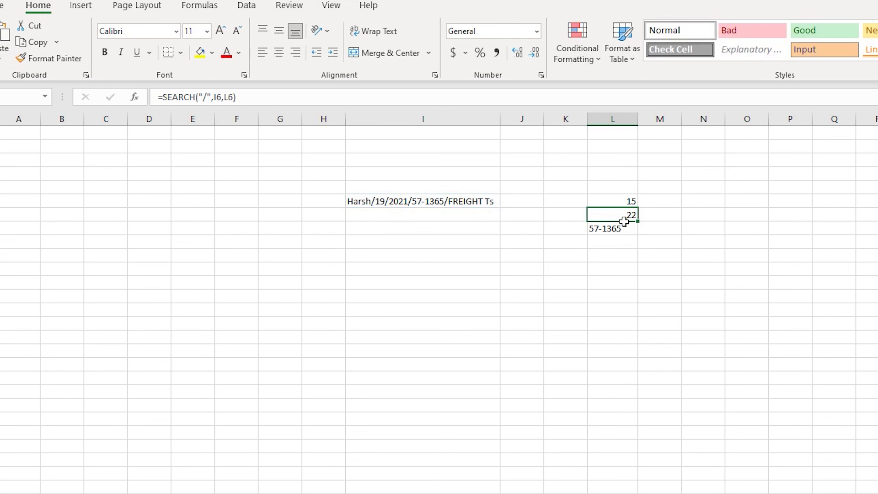
double_click(624, 222)
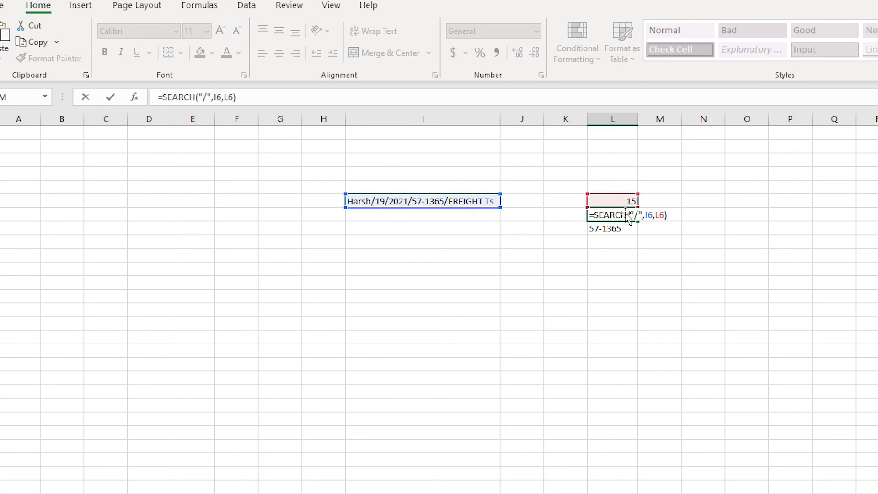
left_click(224, 97)
key("shift+Right")
key("shift+Right")
type("SEARCH(\"57\",I6,1)")
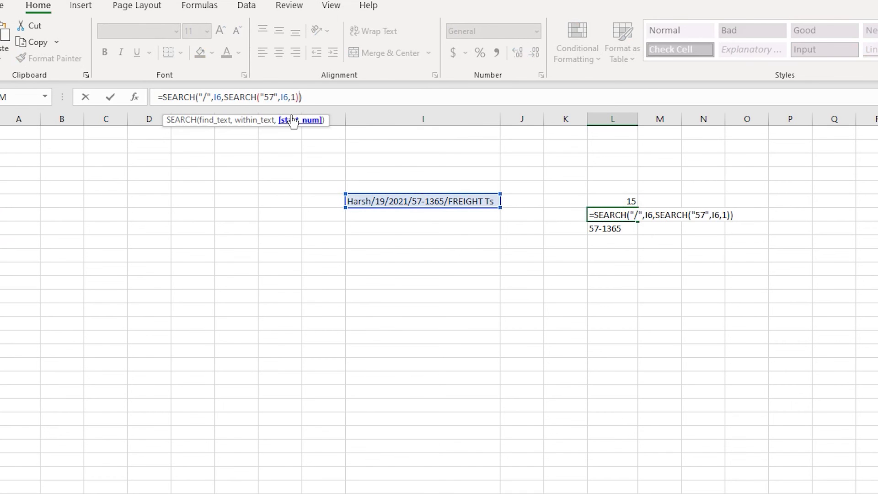
key("Return")
key("Up")
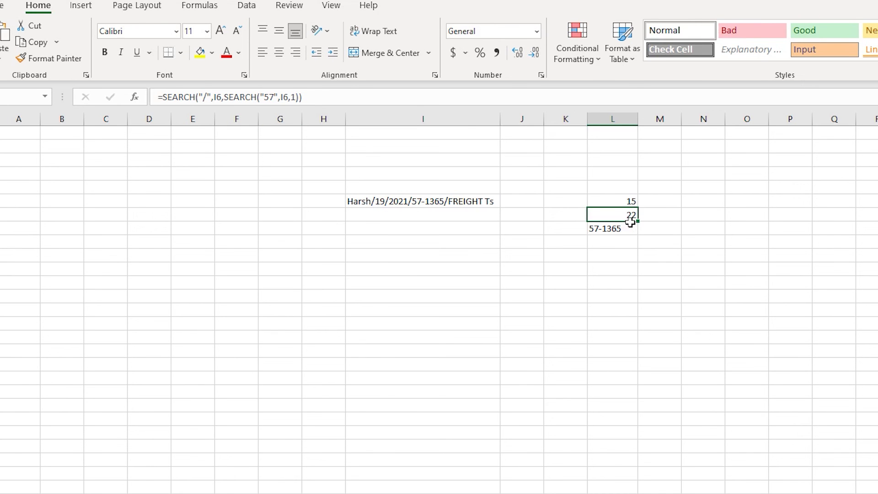
Replace both L6 references in L8's MID formula with SEARCH("57",I6,1), giving =MID(I6,SEARCH("57",I6,1),L7-SEARCH("57",I6,1))
key("Up")
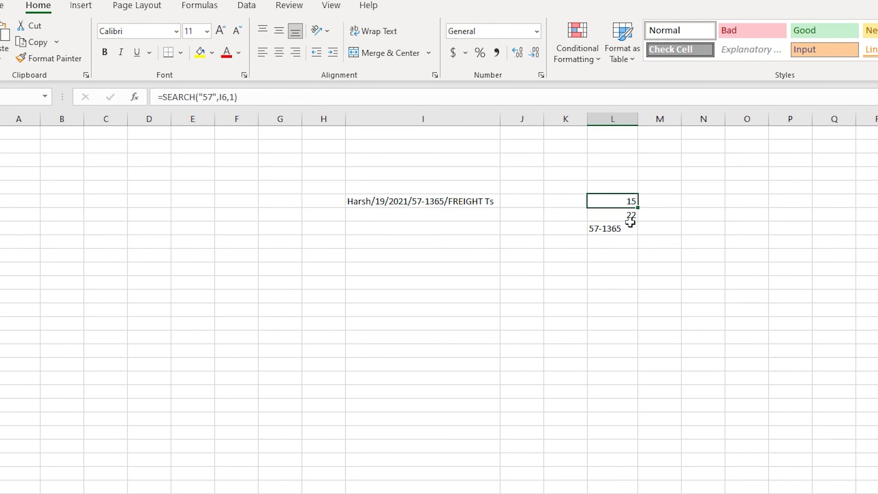
key("Down")
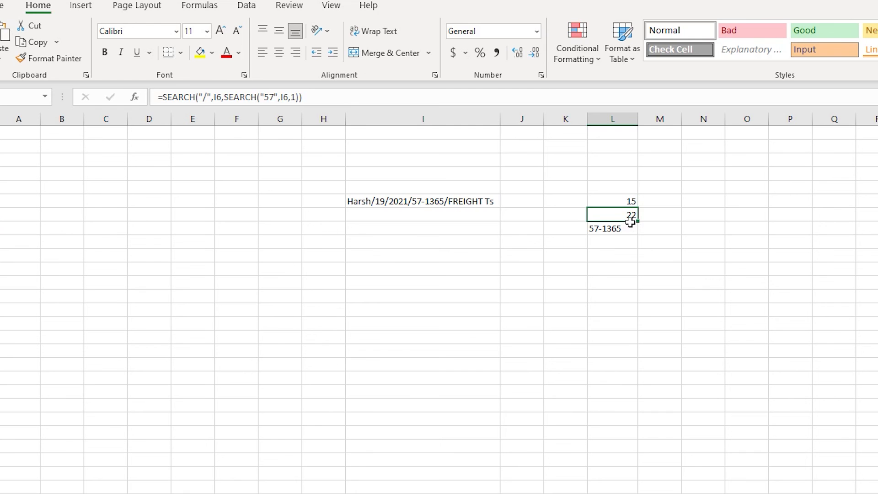
key("Down")
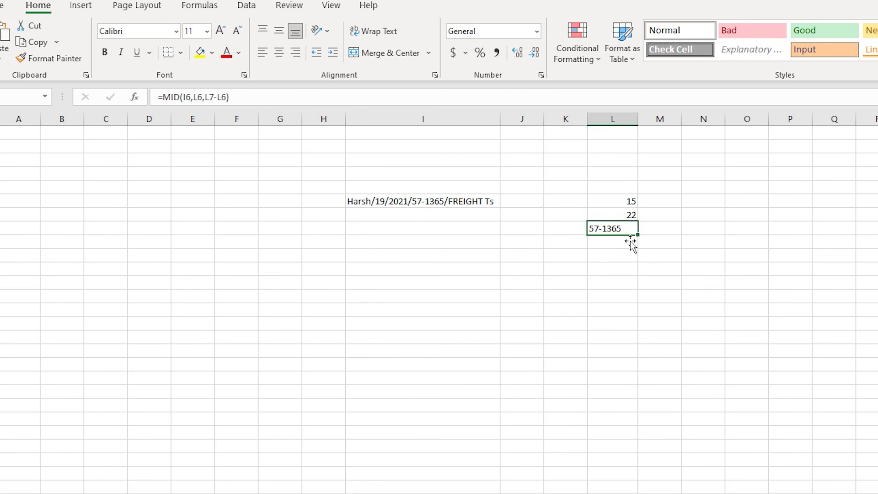
left_click(191, 97)
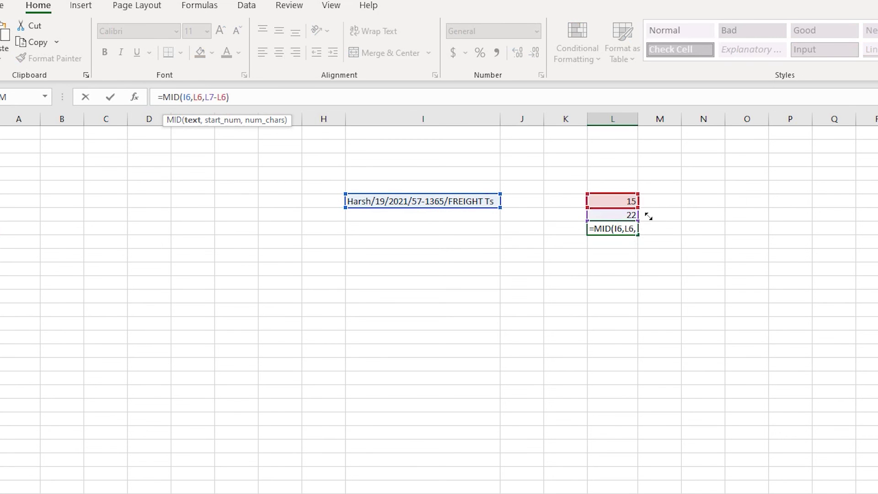
left_click(631, 201)
left_click_drag(257, 104, 163, 97)
key("ctrl+c")
key("Escape")
left_click(628, 234)
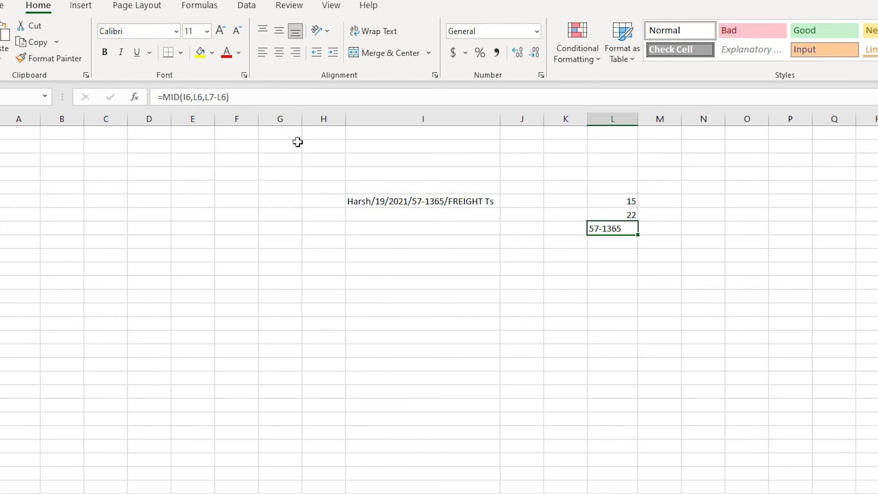
left_click(200, 97)
key("BackSpace")
key("BackSpace")
key("ctrl+v")
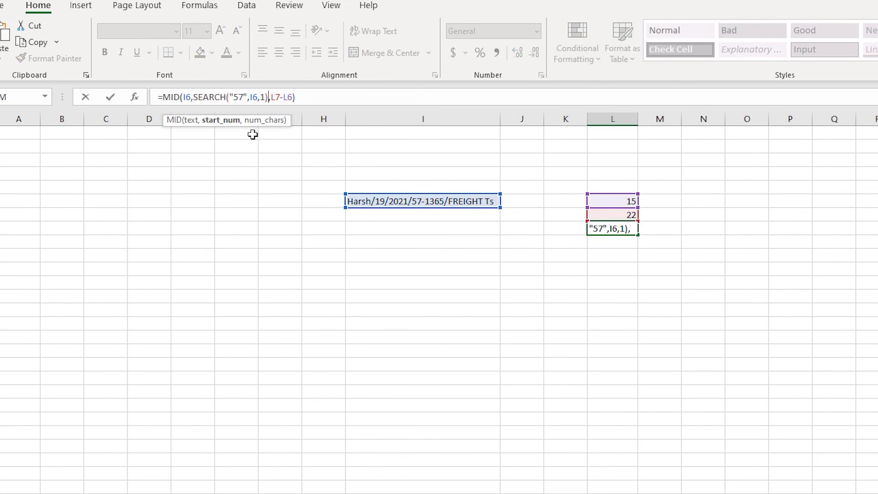
double_click(289, 97)
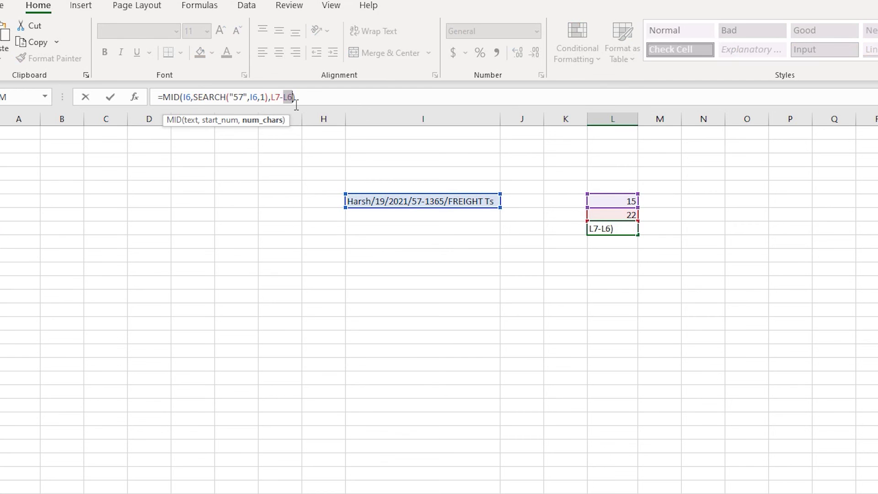
key("ctrl+v")
key("ctrl+Return")
Replace the L7 reference in L8's MID formula with L7's nested expression SEARCH("/",I6,SEARCH("57",I6,1))
key("Up")
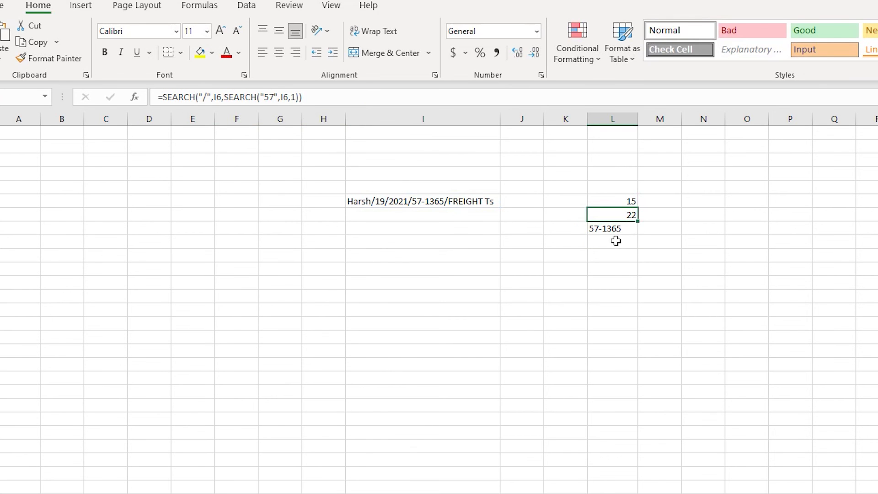
left_click(300, 97)
left_click_drag(300, 97, 160, 97)
key("ctrl+c")
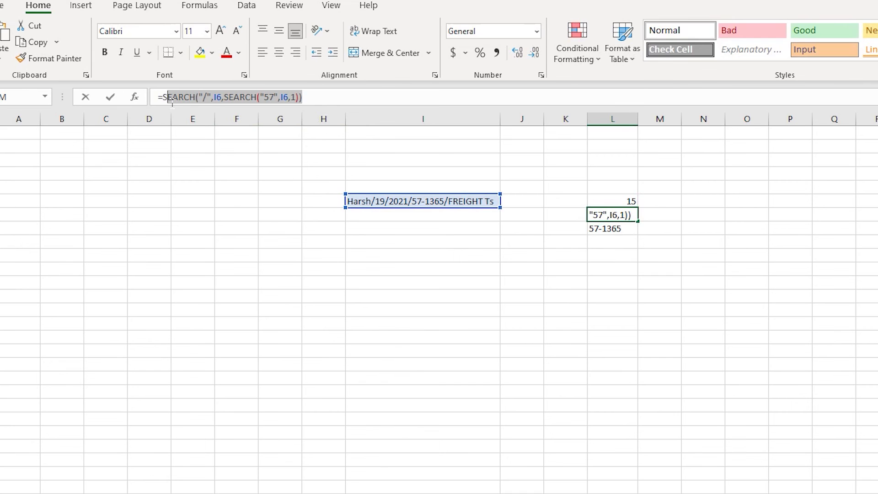
key("Escape")
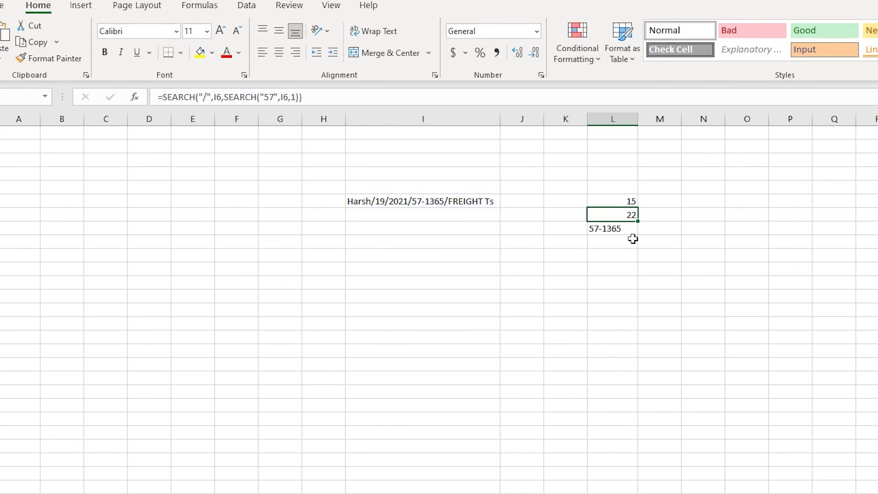
left_click(617, 238)
double_click(274, 97)
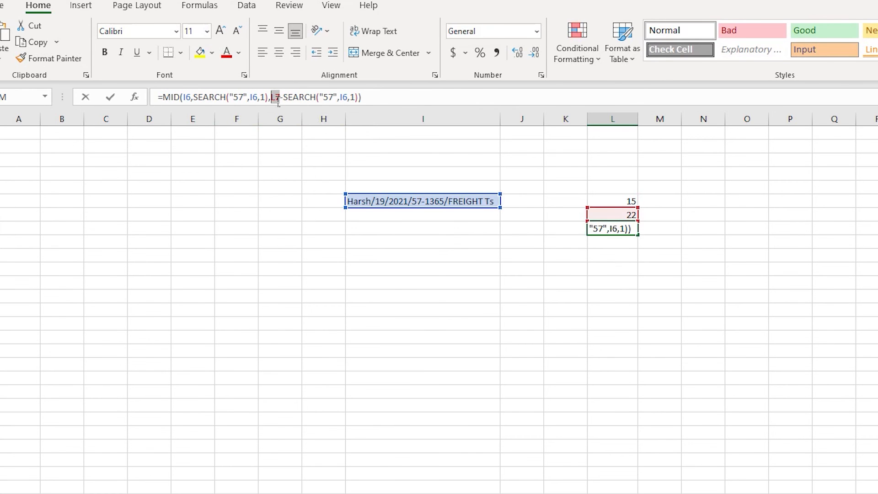
key("ctrl+v")
key("Return")
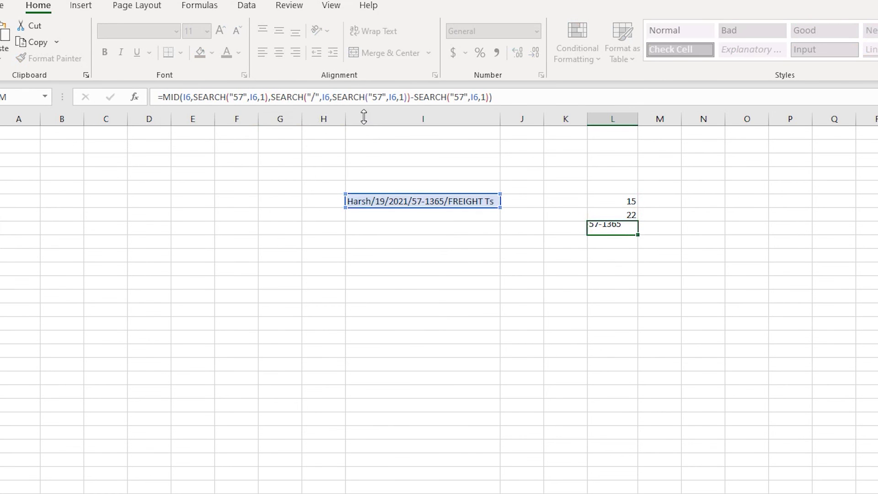
Clear the helper formulas in L6:L7 and move the combined MID formula from L8 to J6
left_click_drag(635, 203, 634, 216)
key("Delete")
left_click(634, 215)
key("Down")
key("ctrl+c")
key("Up")
key("Up")
key("Left")
key("Left")
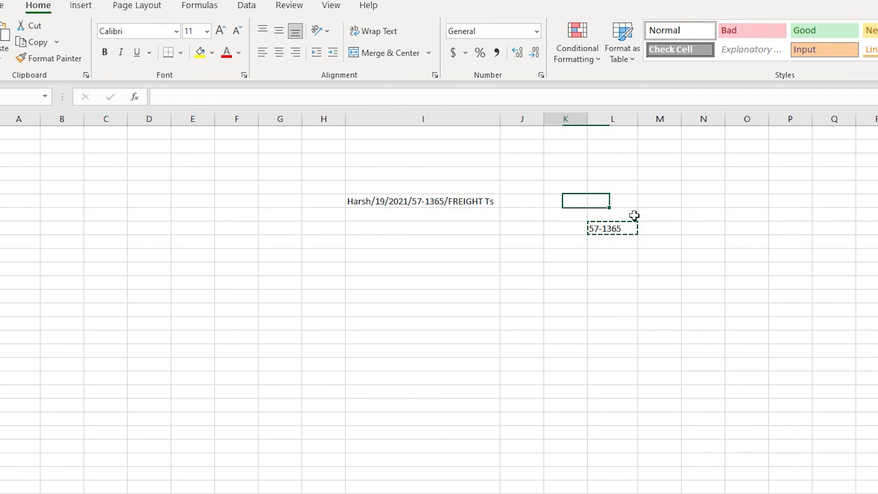
key("ctrl+v")
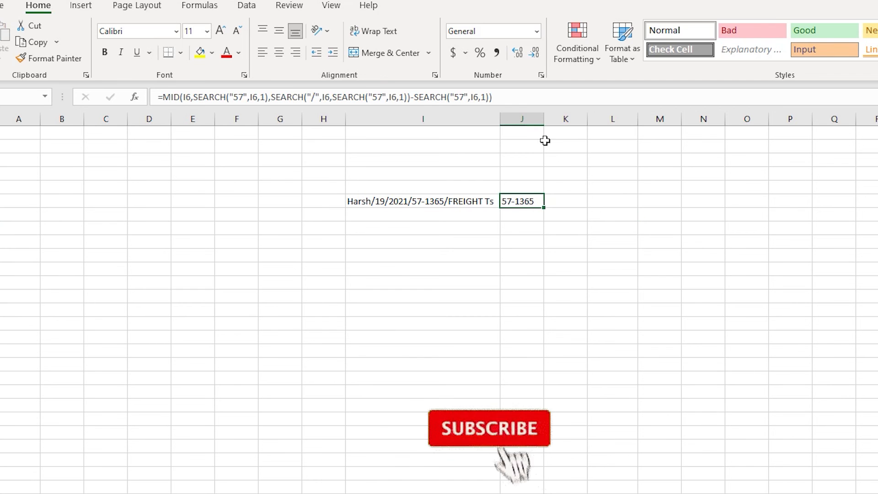